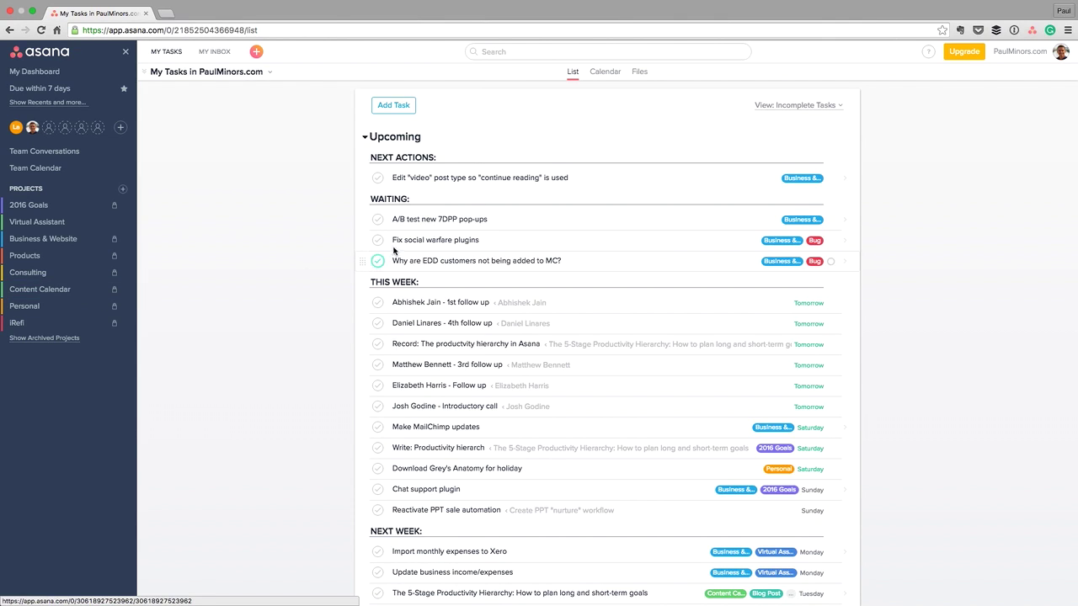
Review the upcoming tasks in My Tasks and open the Products project
scroll(451, 337, "down", 2)
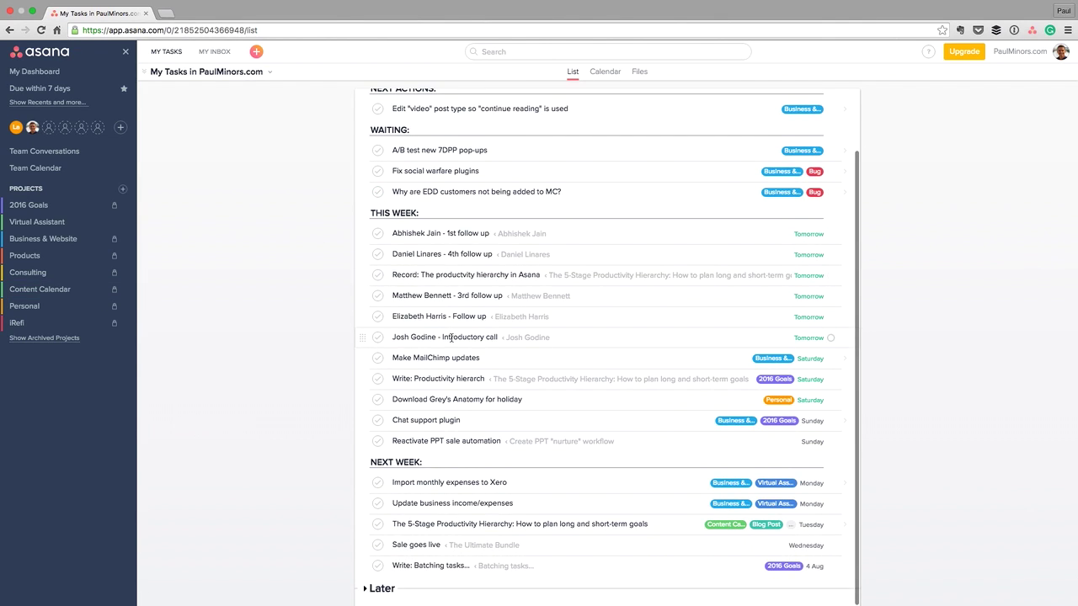
scroll(451, 336, "up", 2)
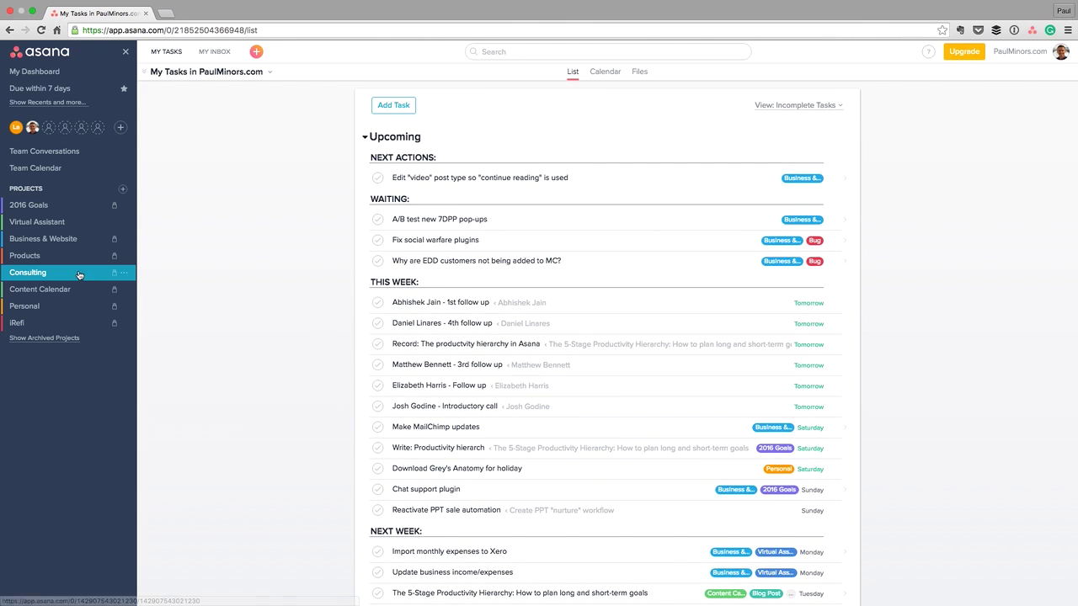
left_click(67, 260)
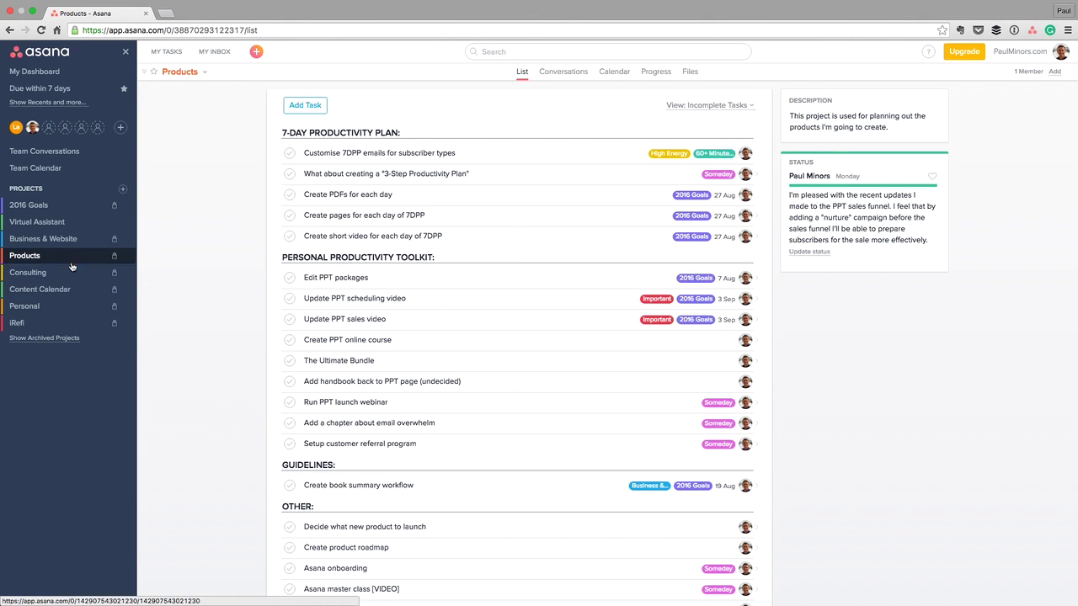
Open the Content Calendar project and view the details and due date of the first September interview task
left_click(90, 297)
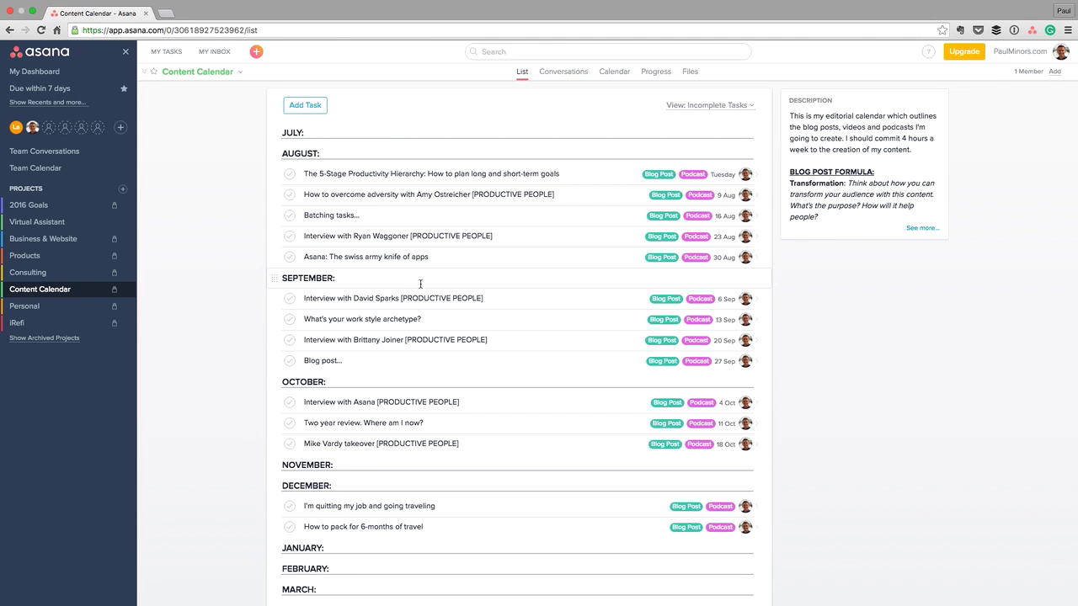
left_click(728, 306)
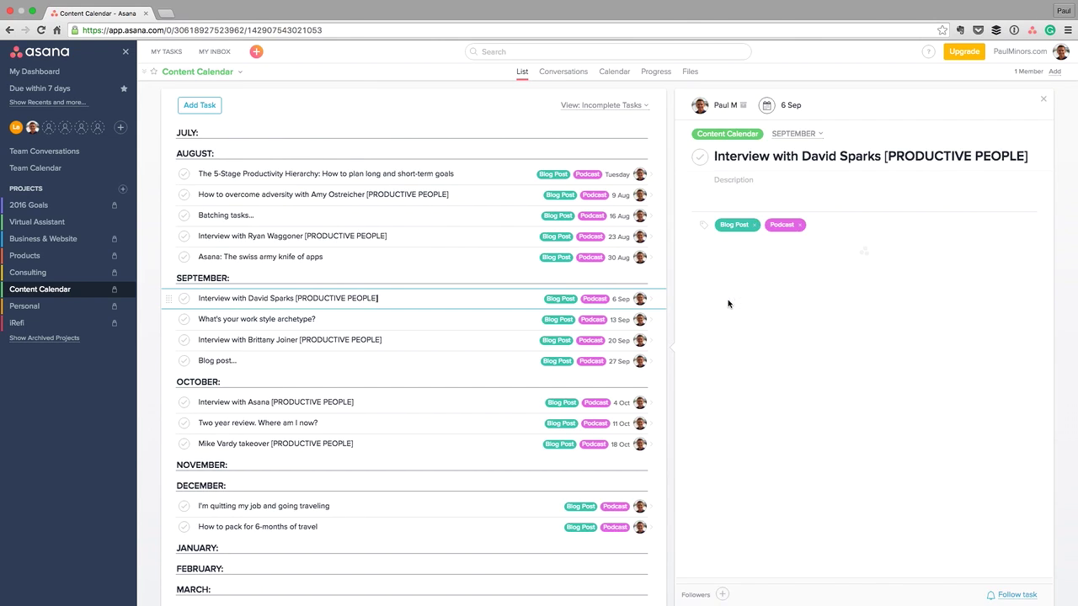
left_click(625, 300)
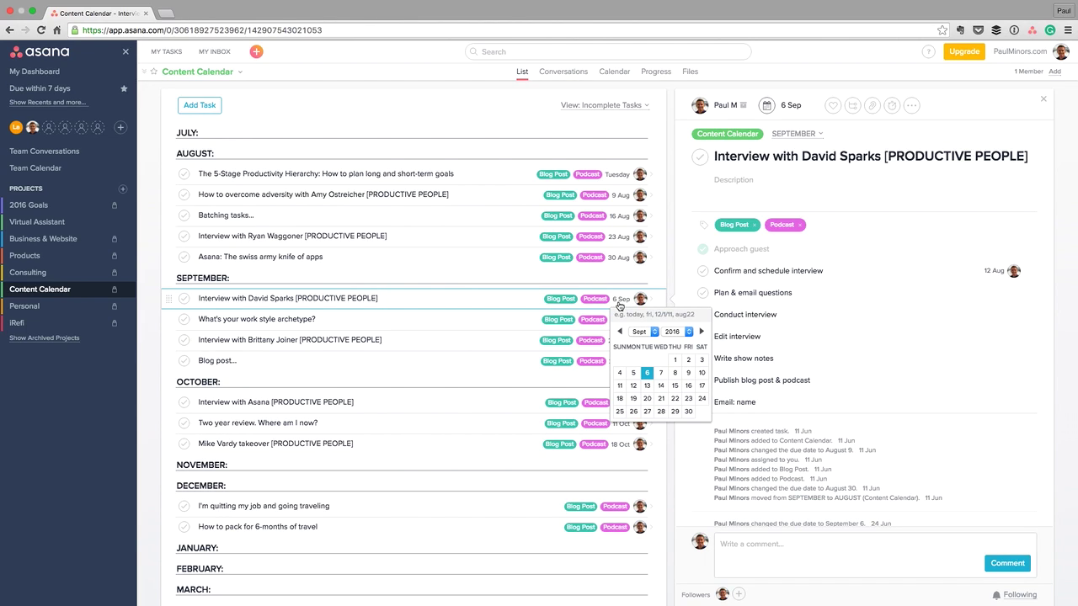
left_click(452, 299)
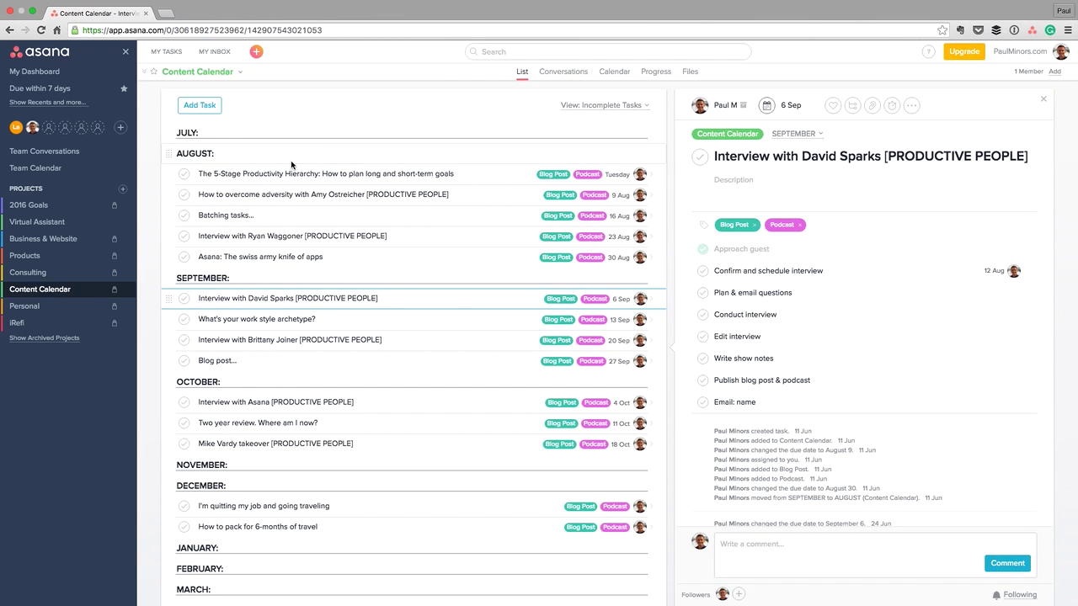
Return to My Tasks and review the tasks listed from Next Actions through Next Week
left_click(166, 51)
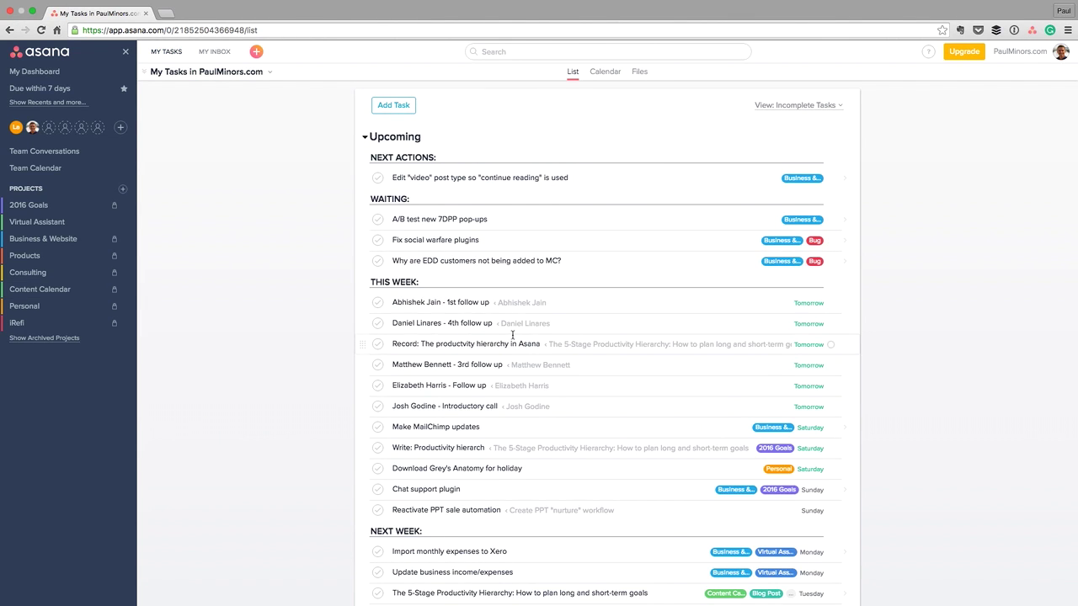
scroll(512, 342, "down", 2)
scroll(512, 342, "up", 2)
scroll(502, 336, "down", 2)
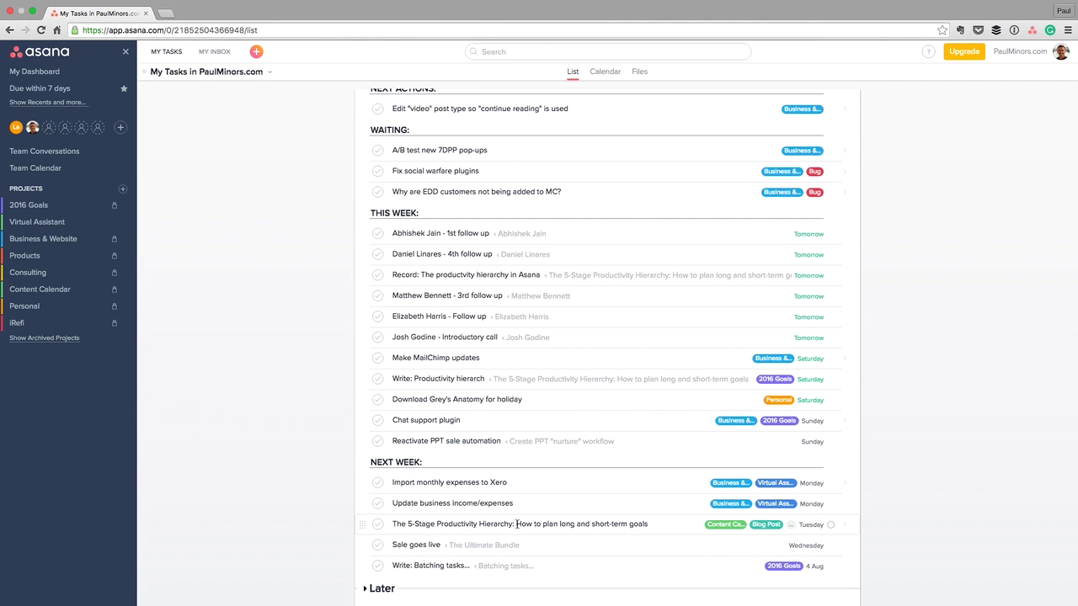
scroll(405, 337, "up", 2)
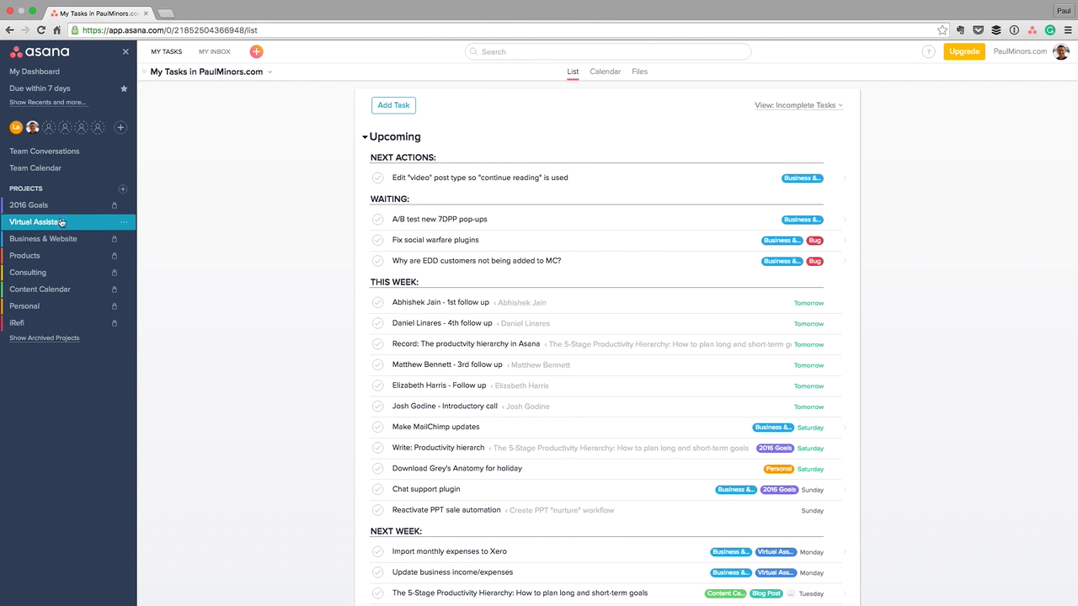
Examine the quarterly goals and monthly tasks in the 2016 Goals project and open the September Facebook ads task
left_click(112, 207)
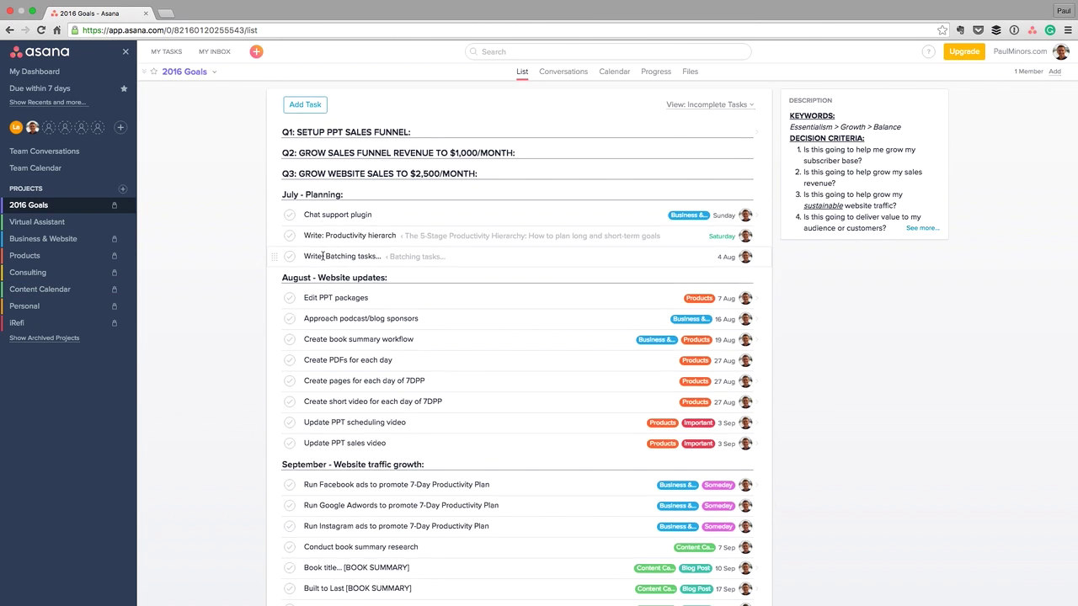
scroll(324, 228, "down", 2)
scroll(324, 215, "up", 2)
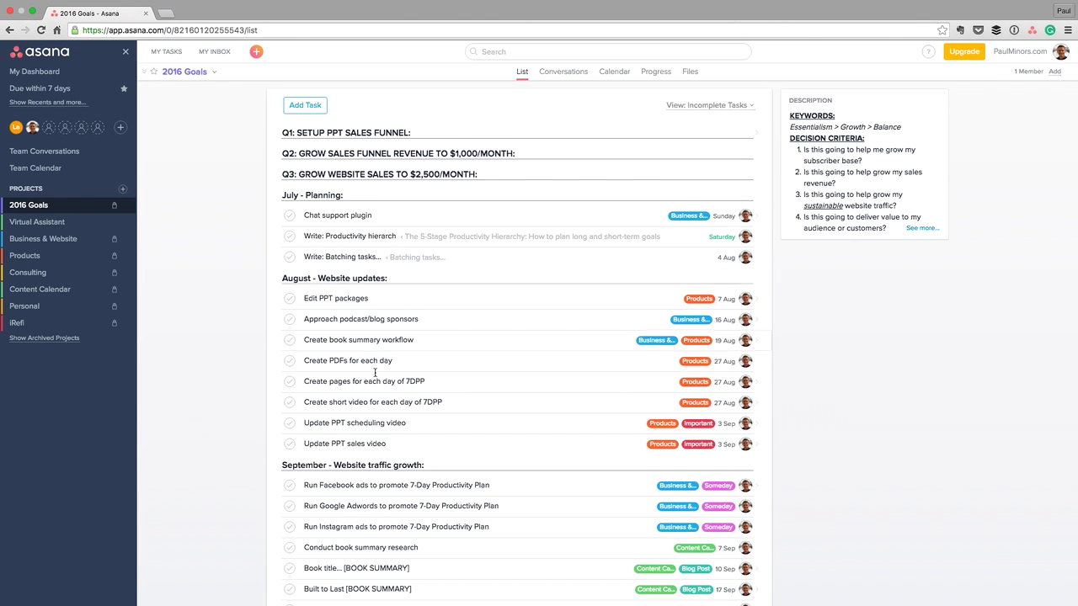
scroll(366, 412, "down", 2)
scroll(356, 388, "down", 3)
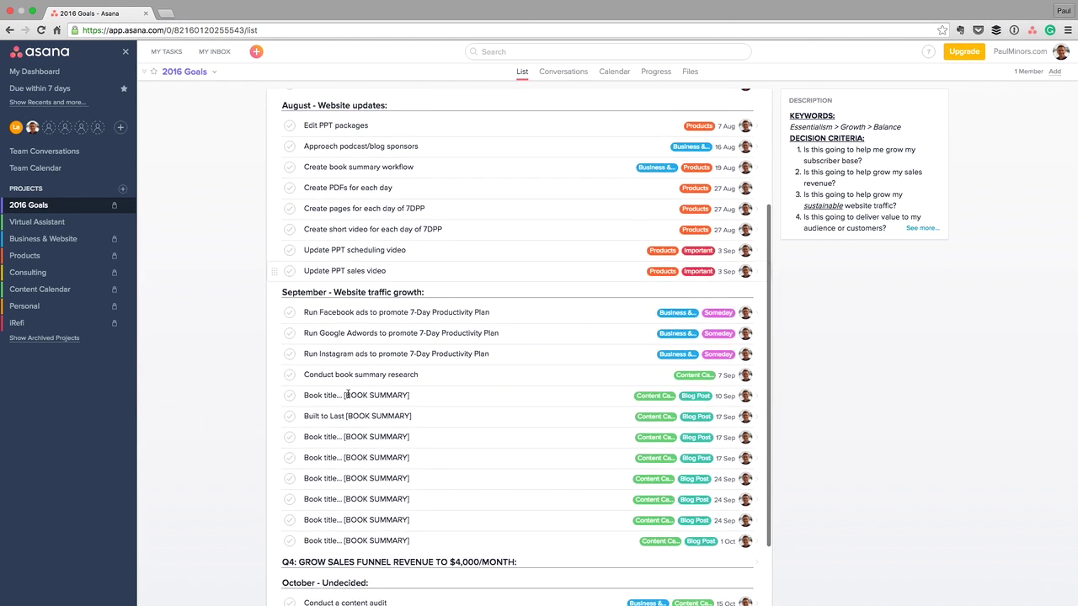
scroll(348, 393, "up", 3)
scroll(348, 393, "up", 1)
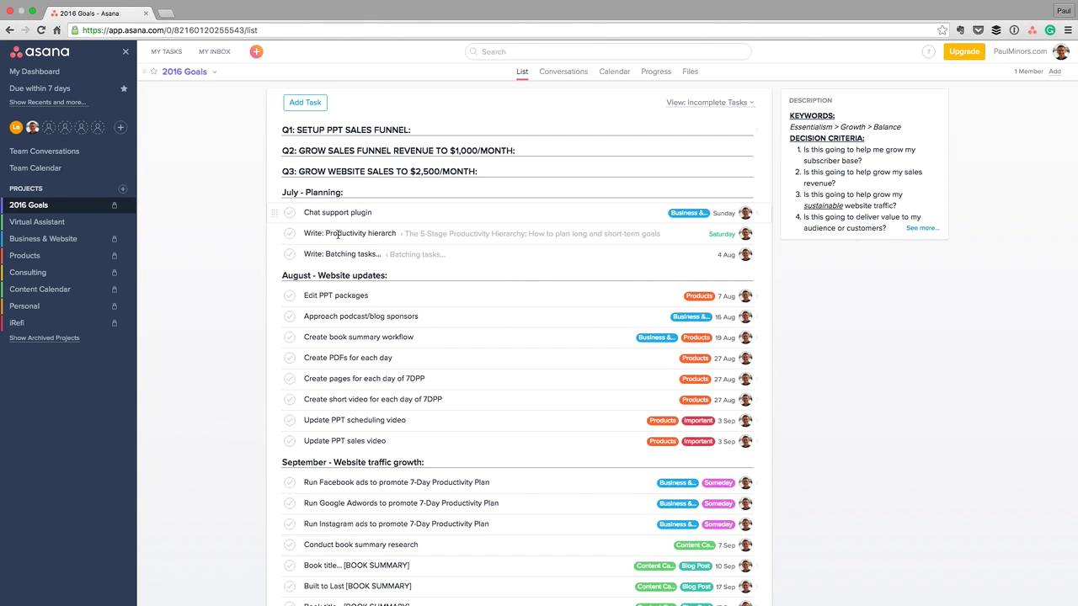
scroll(338, 235, "down", 2)
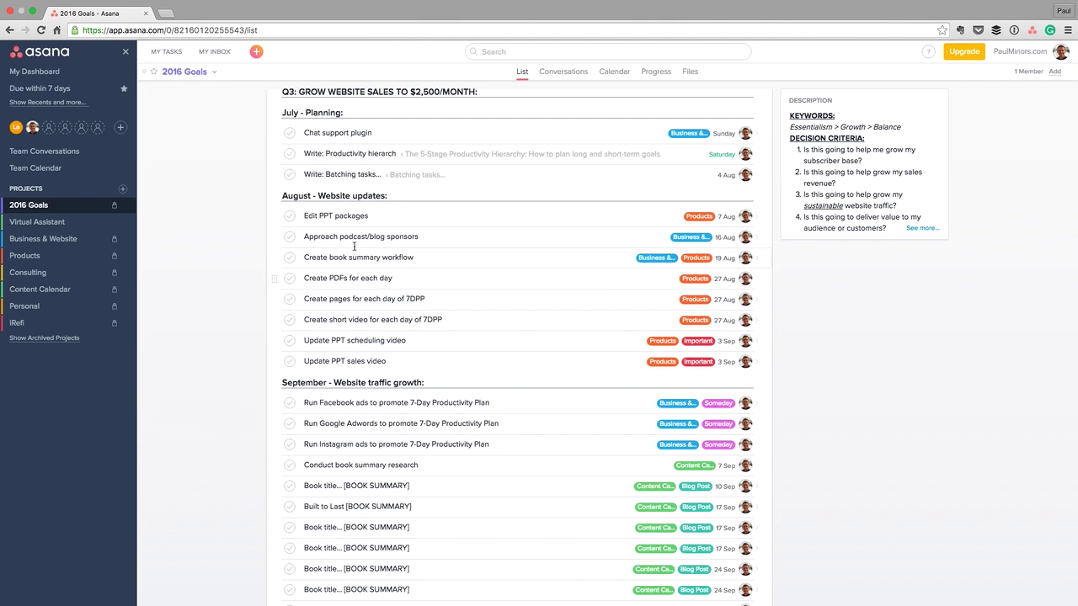
scroll(352, 253, "down", 2)
scroll(353, 263, "down", 4)
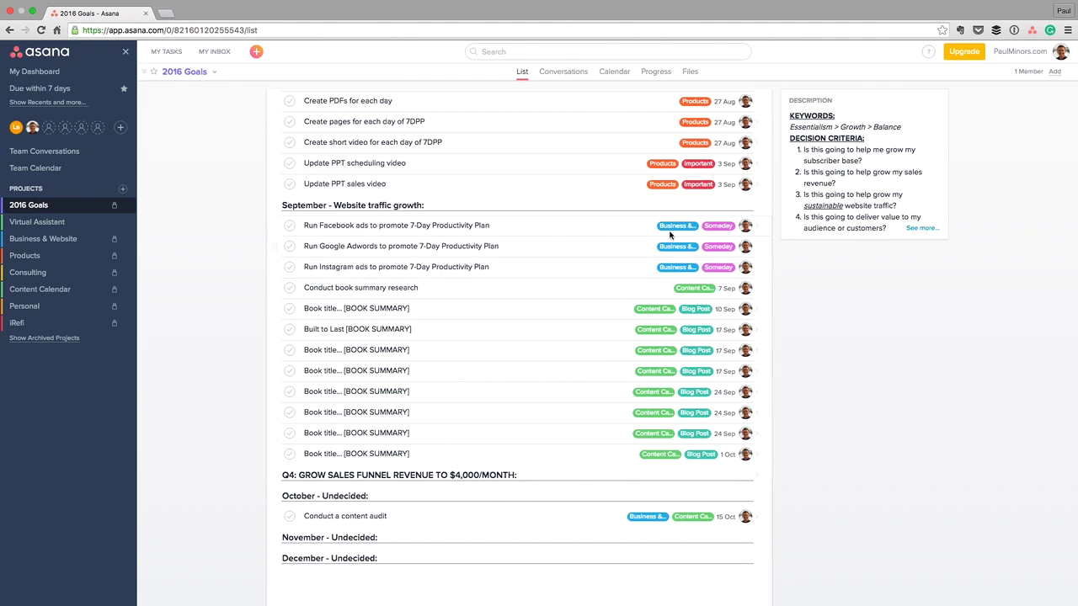
left_click(584, 225)
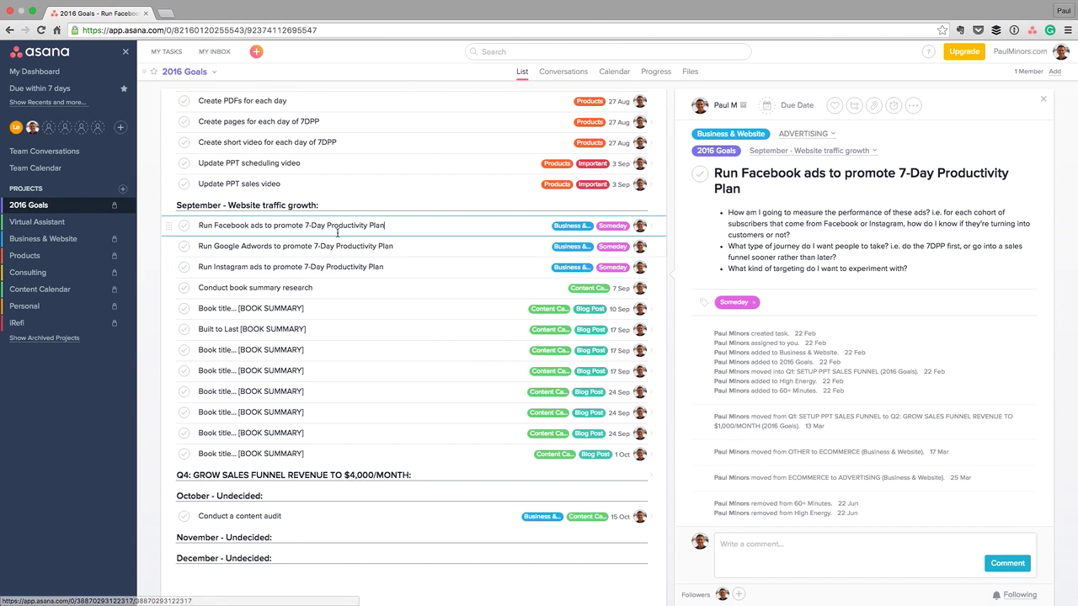
Add the 10 Sep book summary task to the Products project under 7-DAY PRODUCTIVITY PLAN, and remove it from Products again
left_click(357, 314)
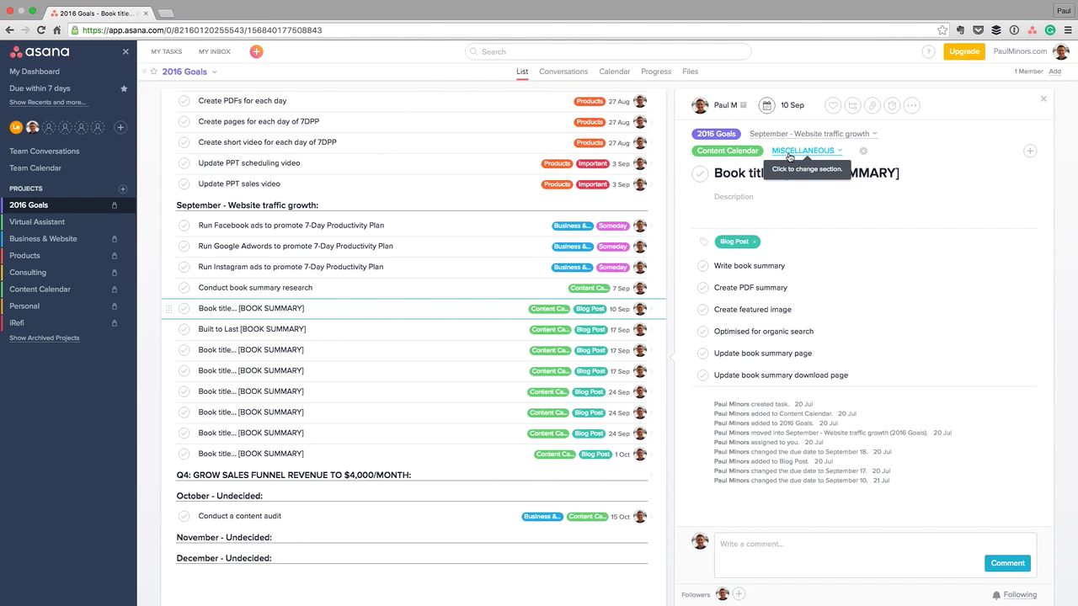
left_click(1028, 152)
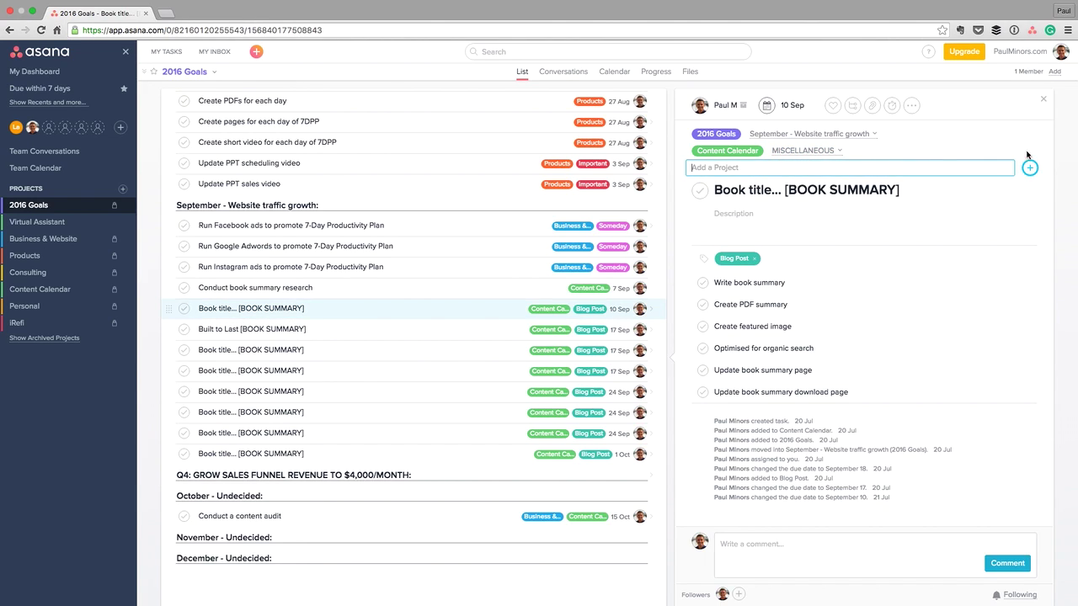
type("product")
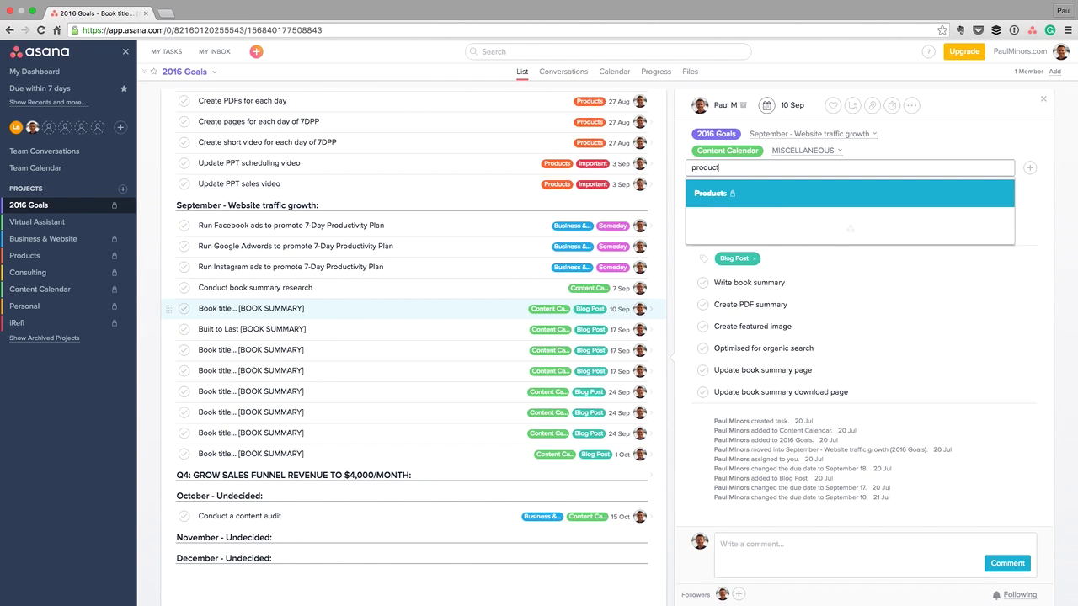
key("Return")
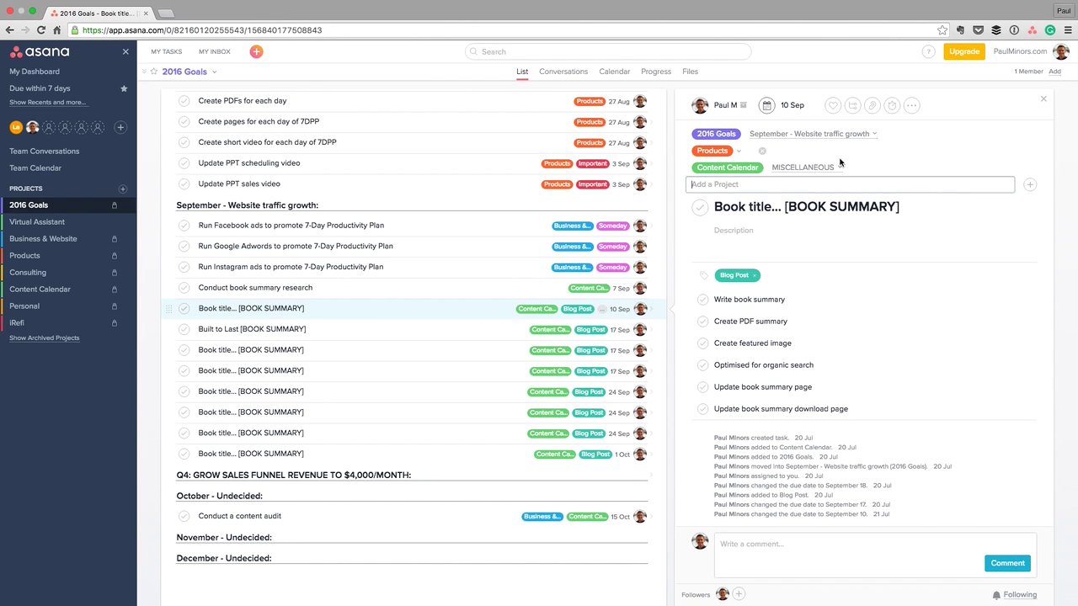
left_click(739, 151)
left_click(771, 180)
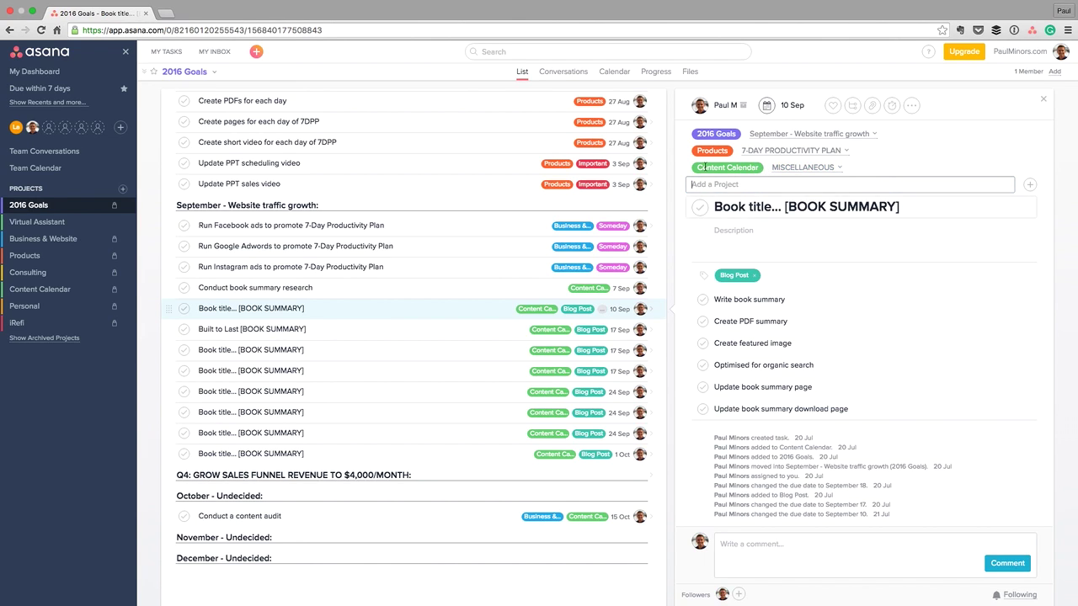
left_click(870, 152)
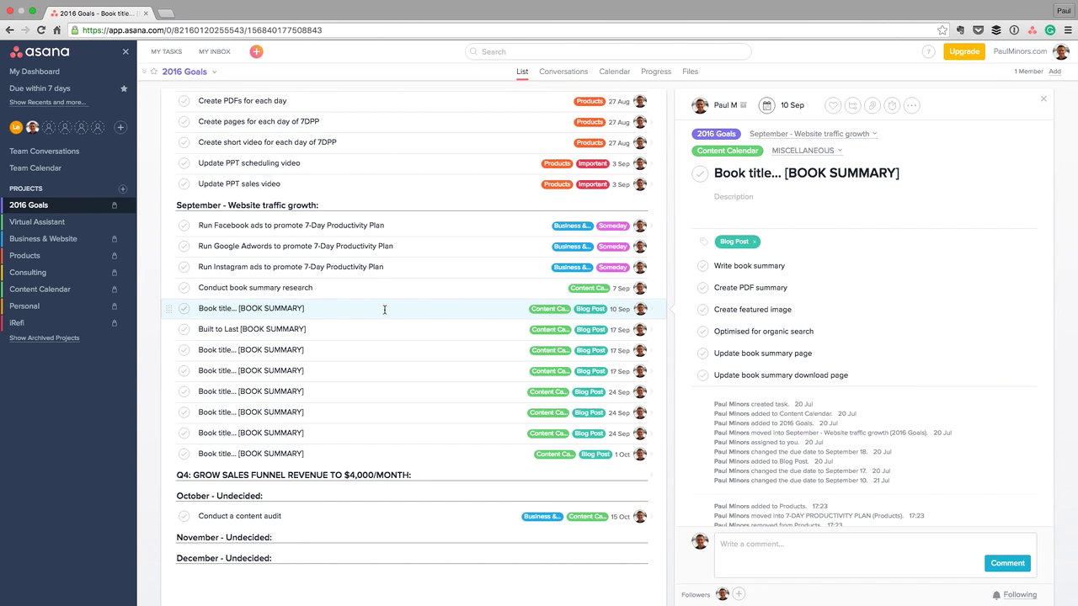
Compare the July, August and September task groups in the 2016 Goals list with the fourth-quarter sections
scroll(348, 267, "up", 2)
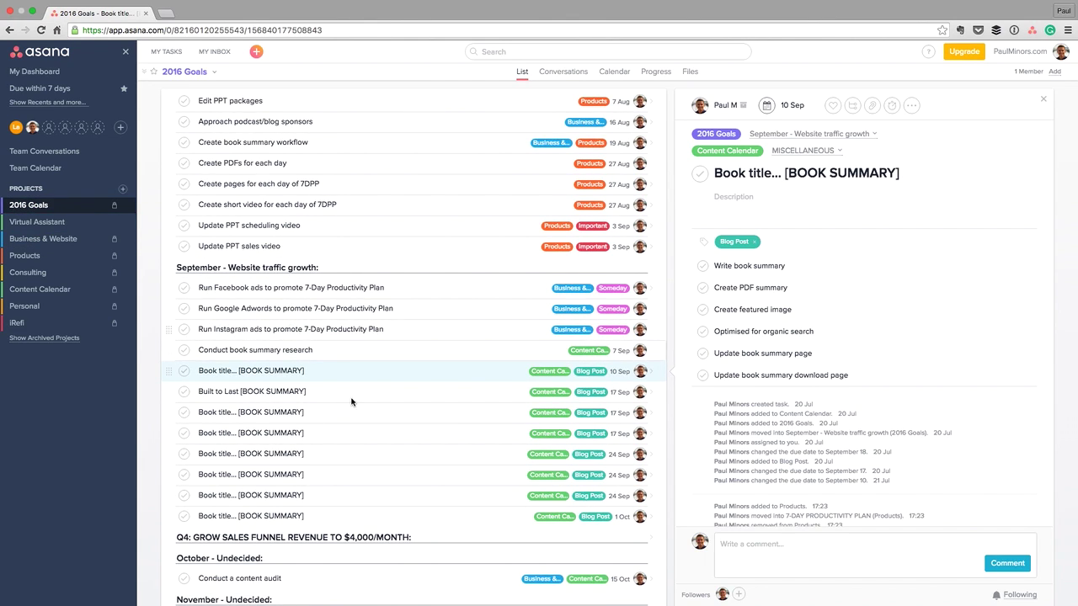
scroll(377, 218, "up", 1)
scroll(376, 216, "up", 4)
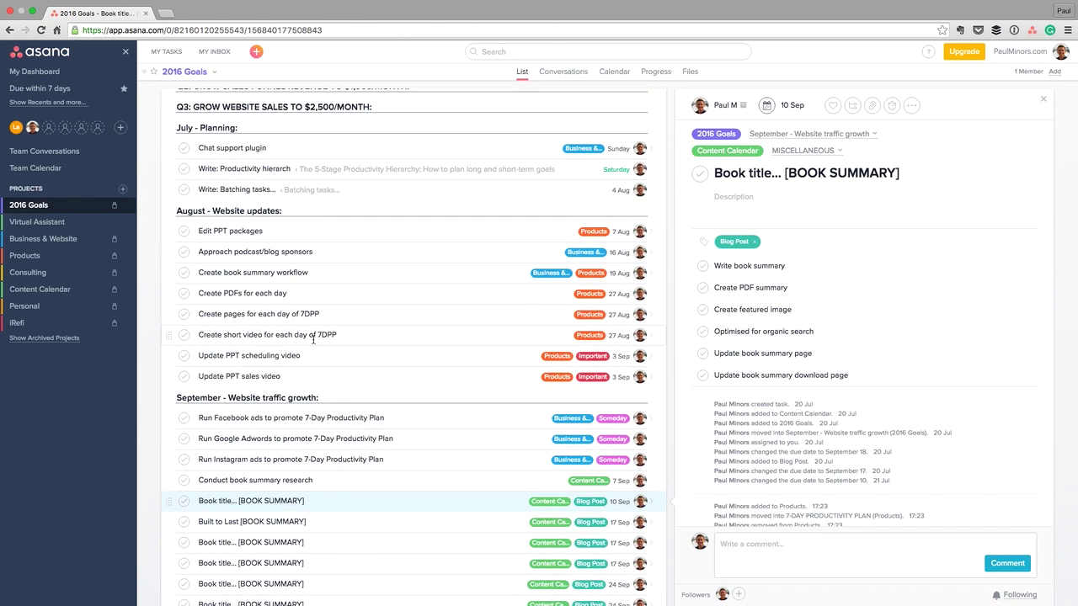
scroll(315, 312, "down", 6)
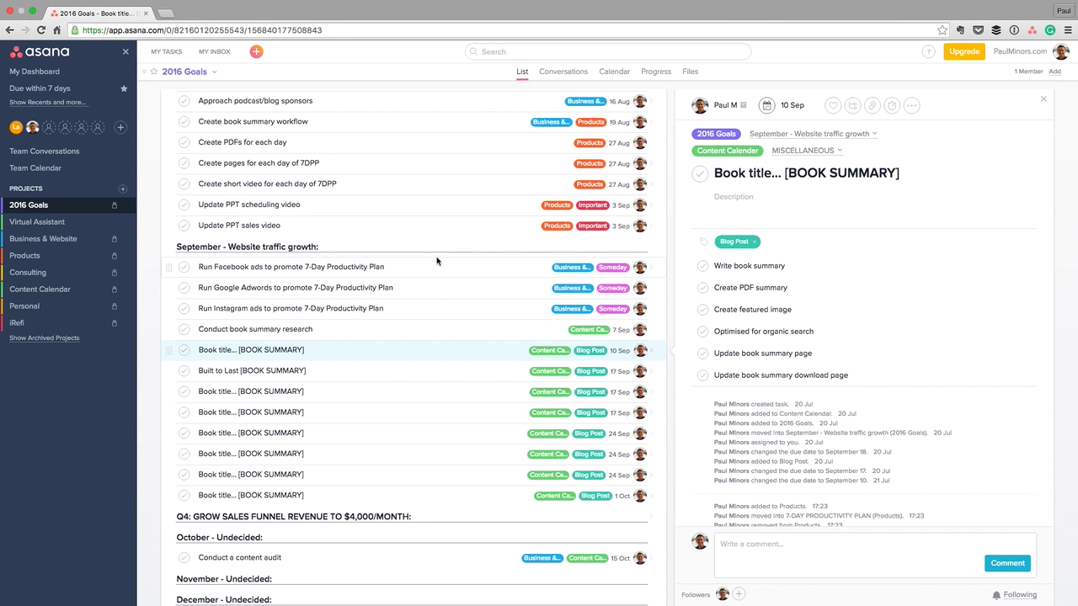
scroll(407, 310, "down", 1)
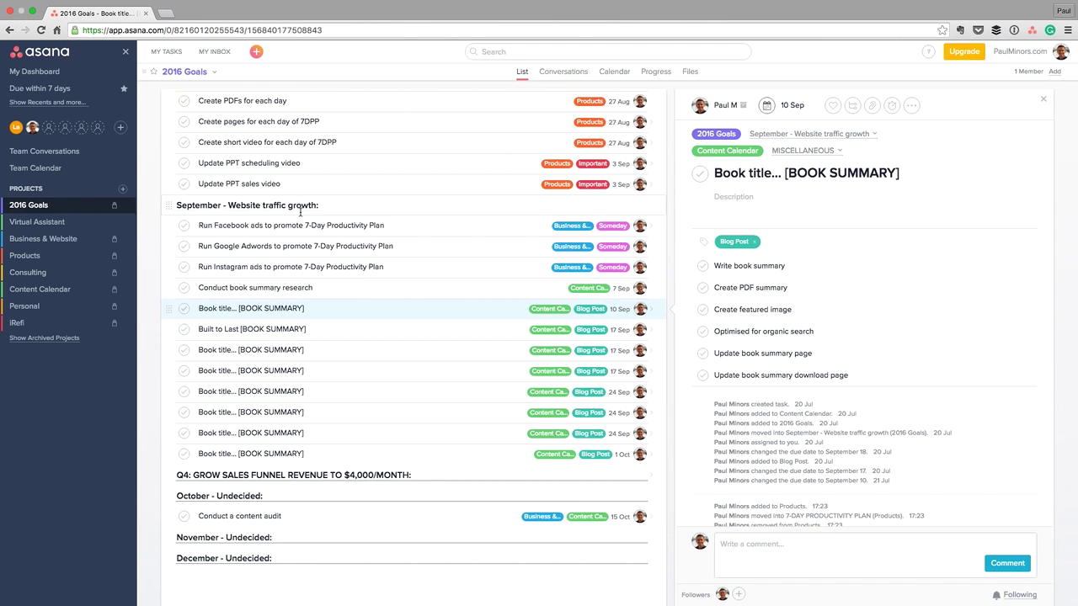
scroll(297, 210, "up", 2)
scroll(289, 201, "up", 1)
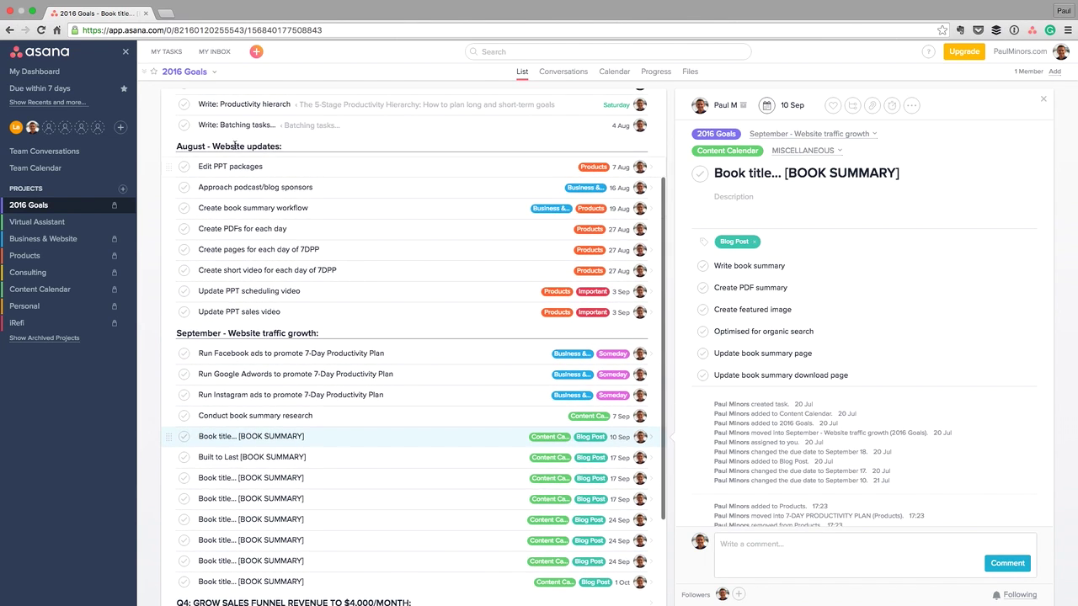
scroll(265, 272, "down", 3)
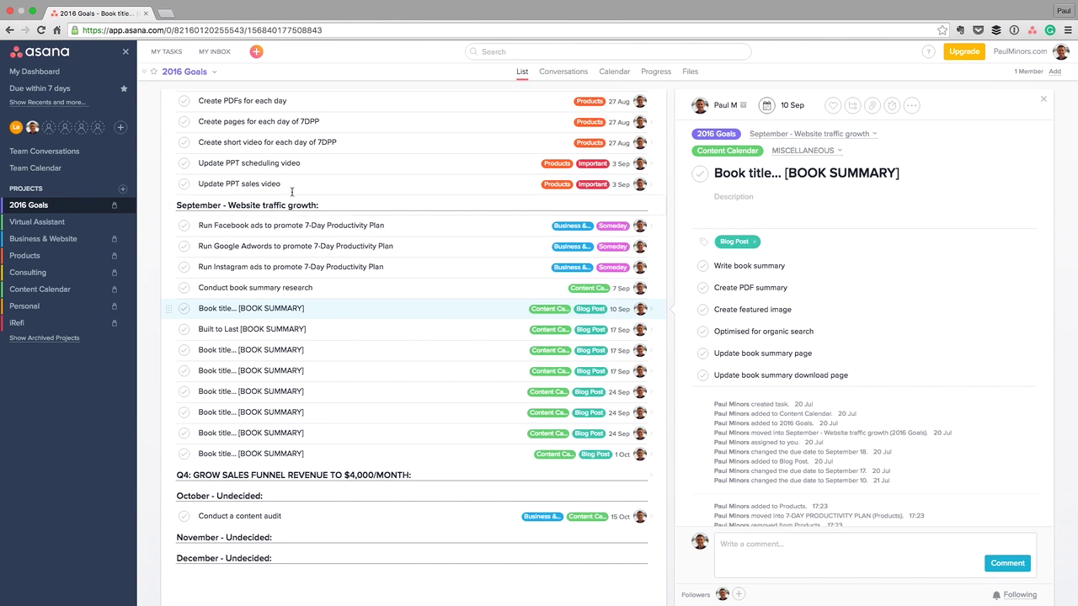
scroll(289, 194, "up", 3)
scroll(278, 320, "up", 3)
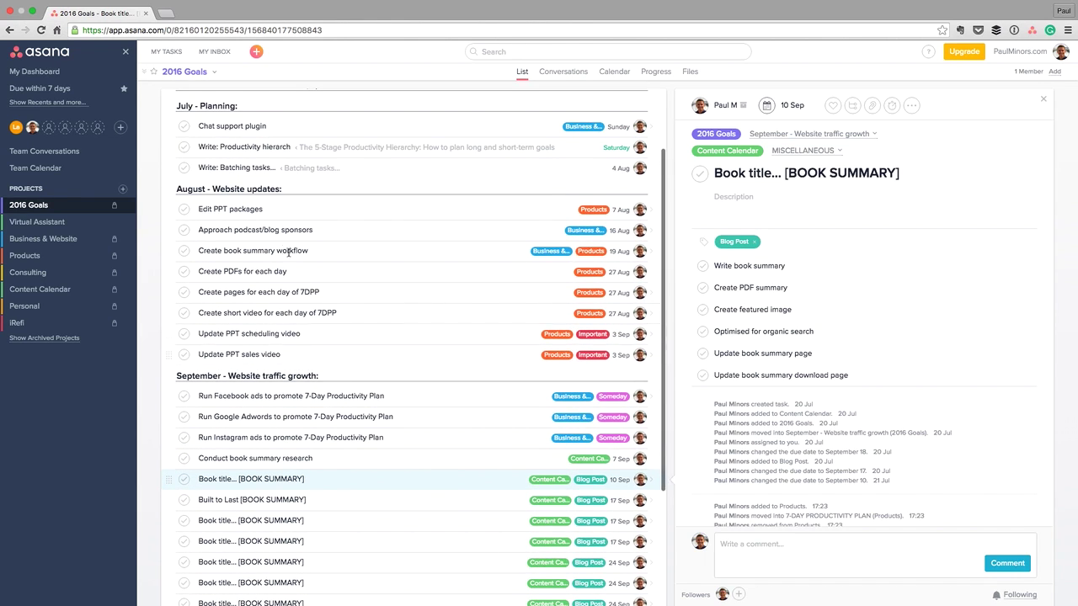
scroll(305, 271, "down", 3)
scroll(306, 271, "down", 2)
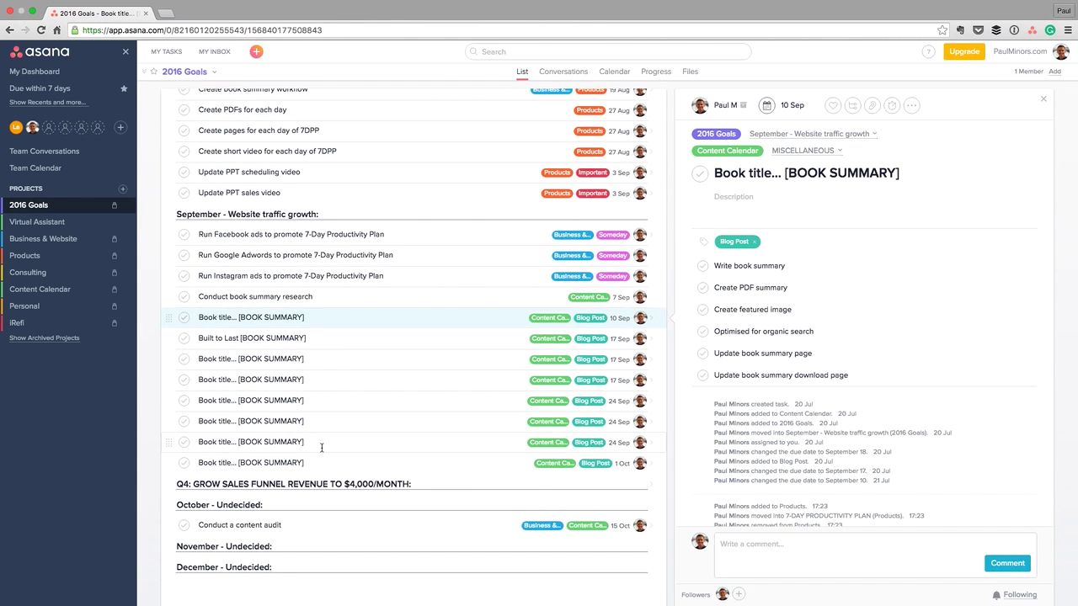
Show the 2016 Goals project as a calendar and review its scheduled tasks from July through October
left_click(614, 70)
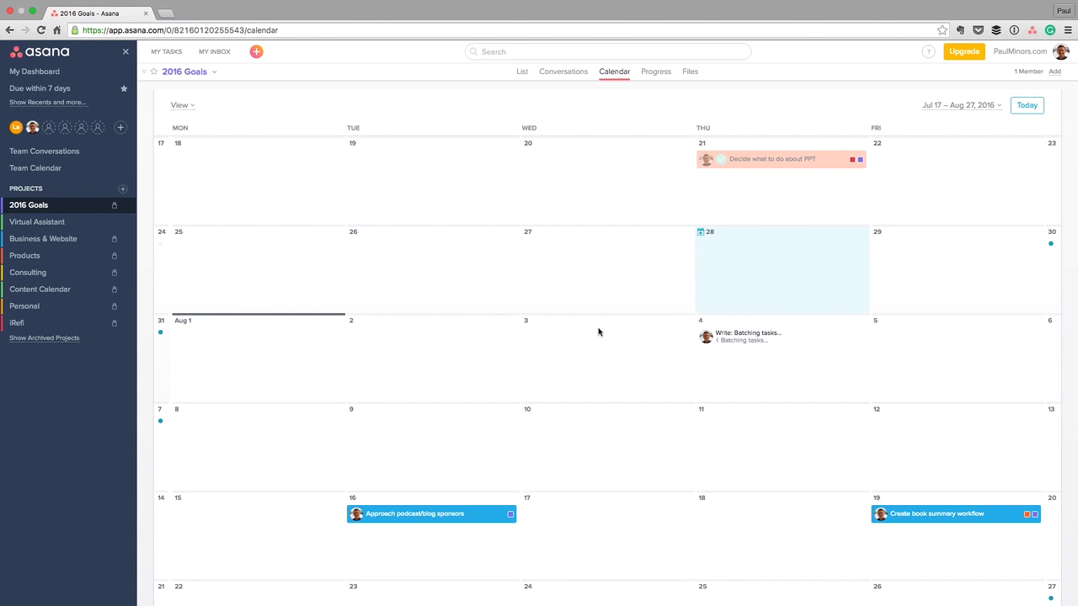
scroll(546, 450, "down", 5)
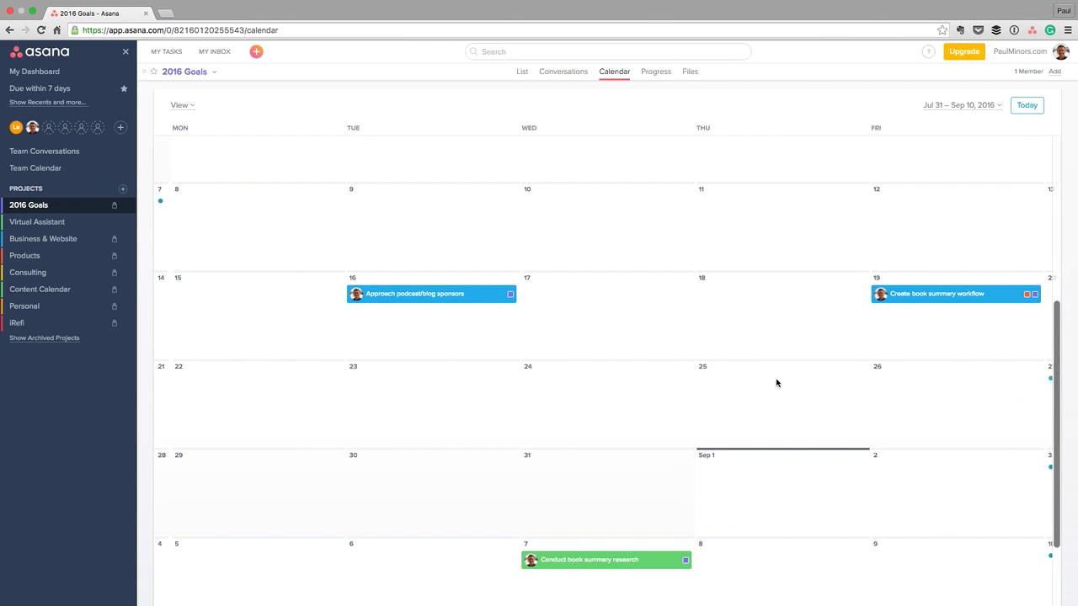
scroll(738, 327, "down", 12)
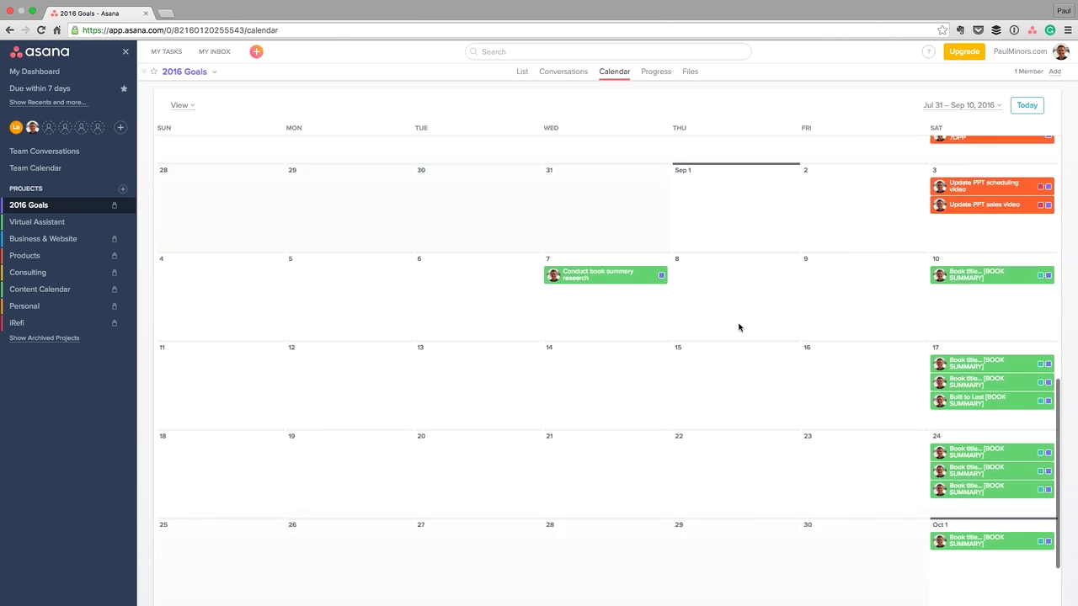
scroll(738, 328, "up", 10)
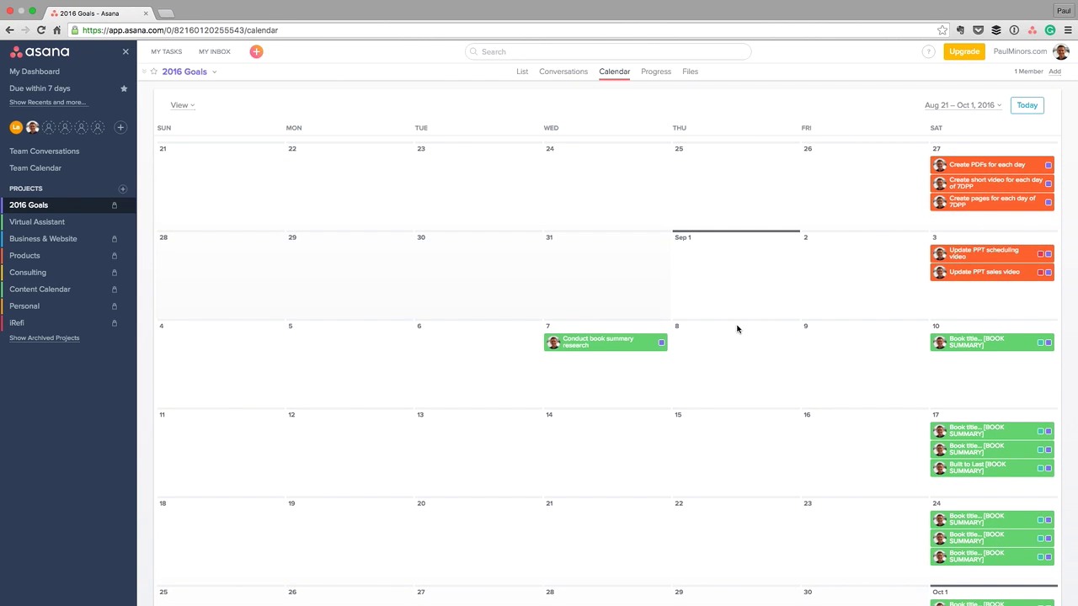
Show the 2016 Goals project as a list again and review the July, August and September task groups
scroll(569, 350, "up", 1)
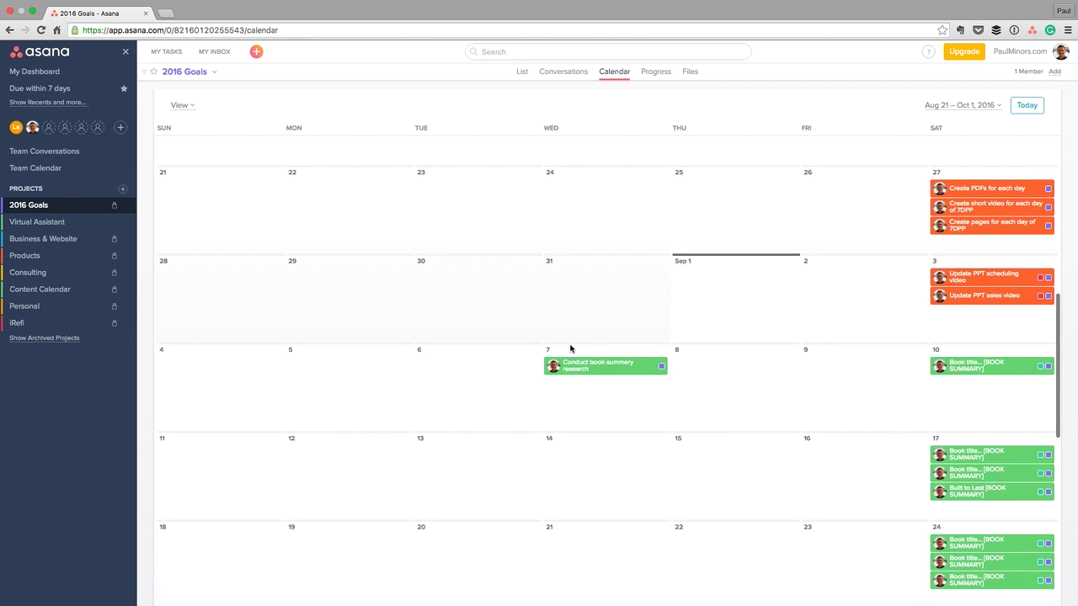
left_click(523, 73)
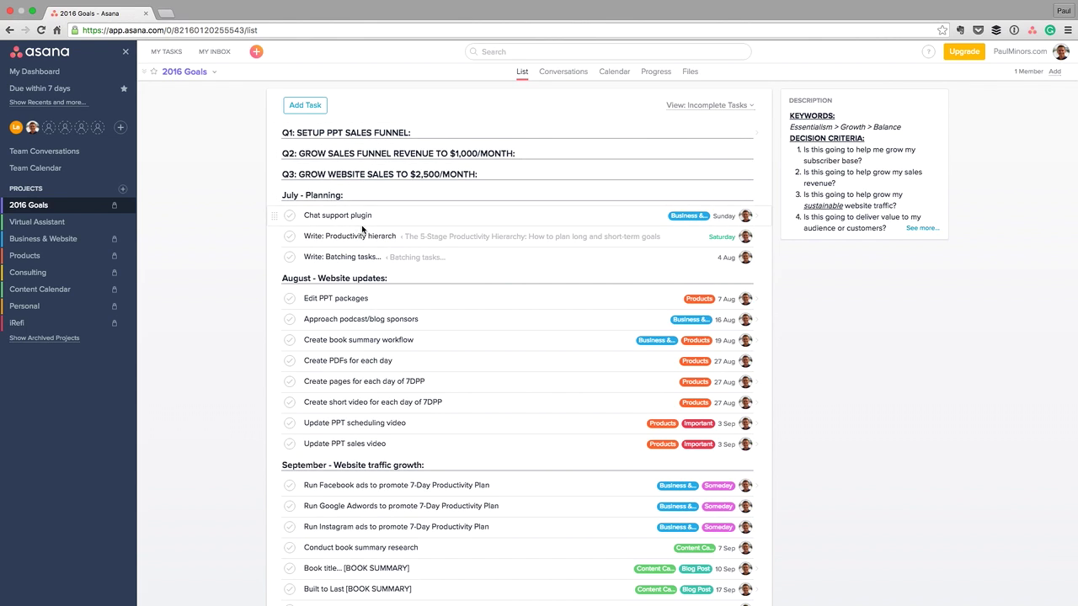
scroll(362, 229, "down", 3)
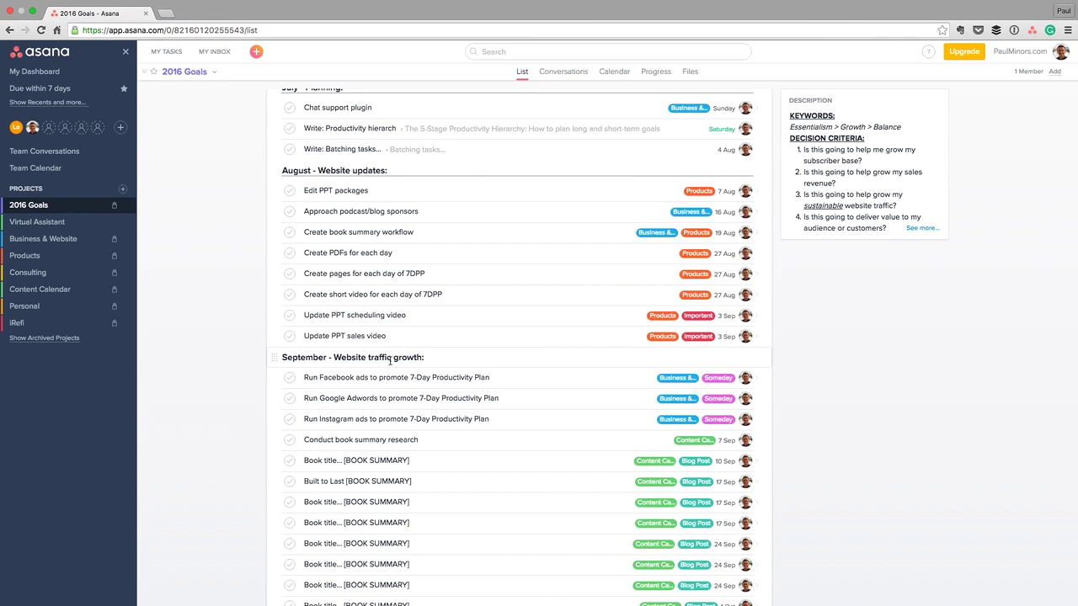
scroll(394, 358, "down", 3)
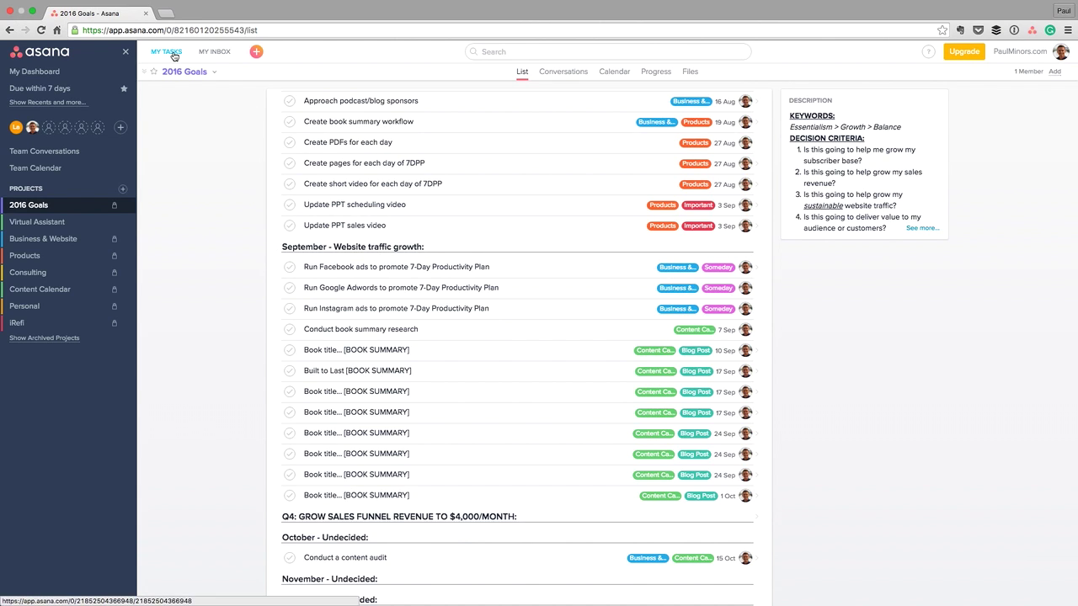
Open My Tasks and review the upcoming tasks under Next Actions, Waiting, This Week and Next Week
left_click(213, 76)
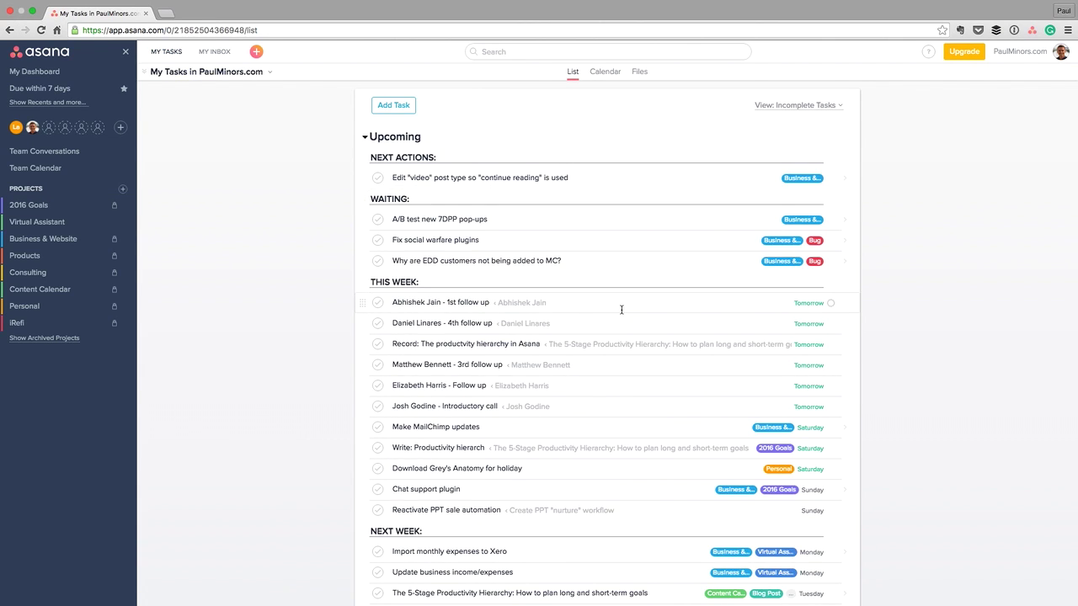
scroll(621, 310, "down", 2)
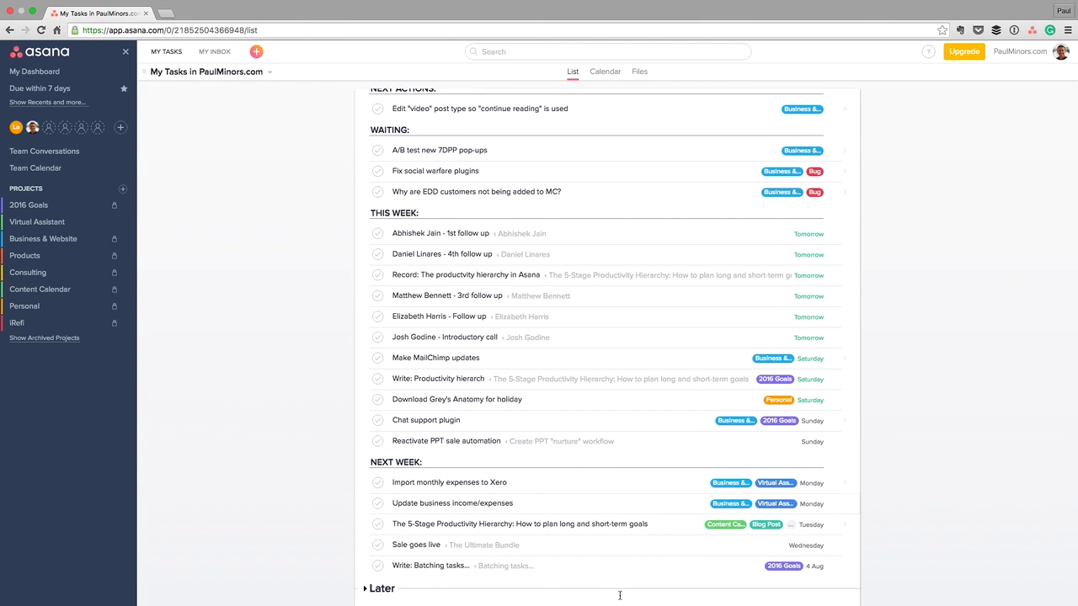
scroll(468, 572, "up", 2)
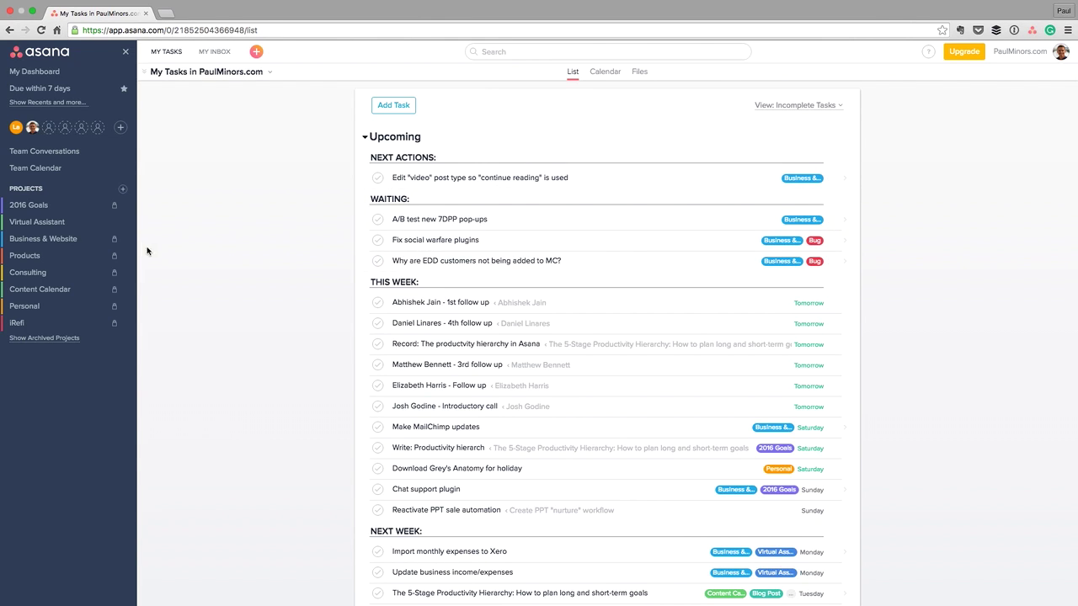
Return to the 2016 Goals project and review its list from the quarterly goals down to the December section
left_click(101, 208)
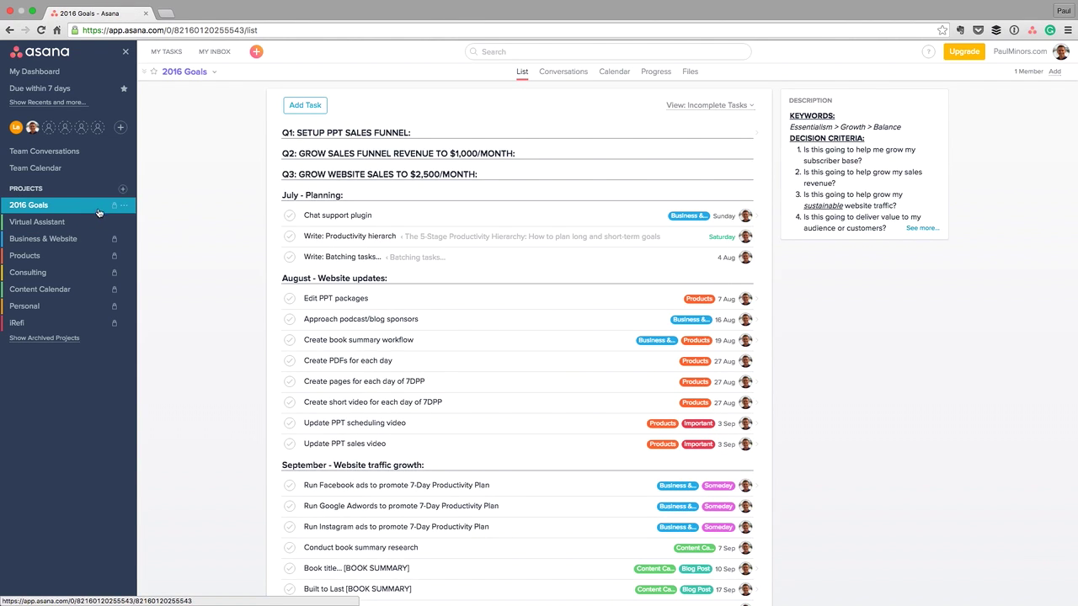
scroll(394, 244, "down", 3)
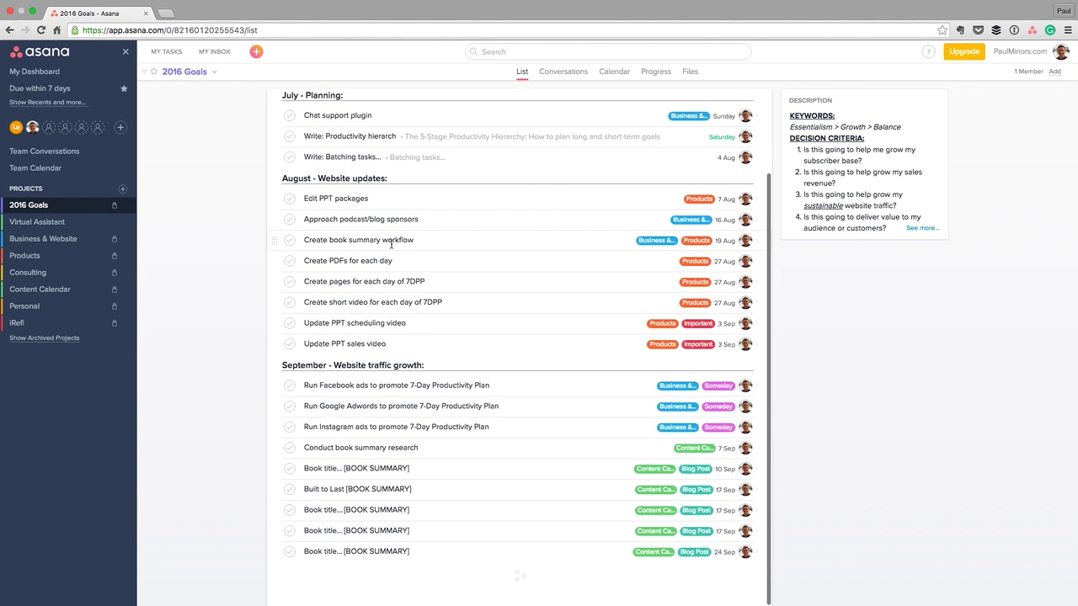
scroll(413, 317, "down", 4)
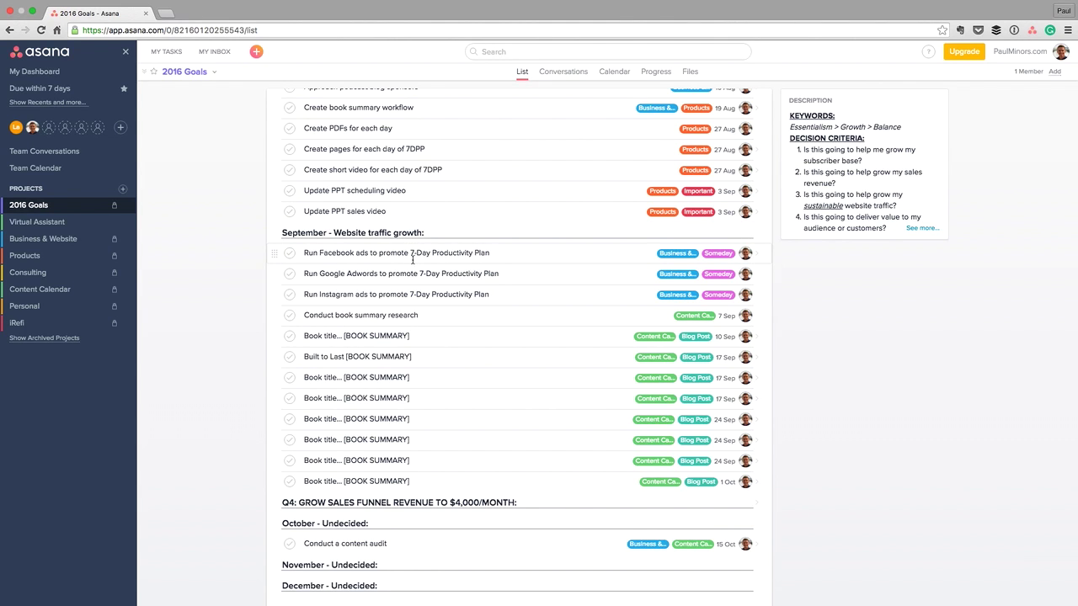
scroll(413, 260, "up", 5)
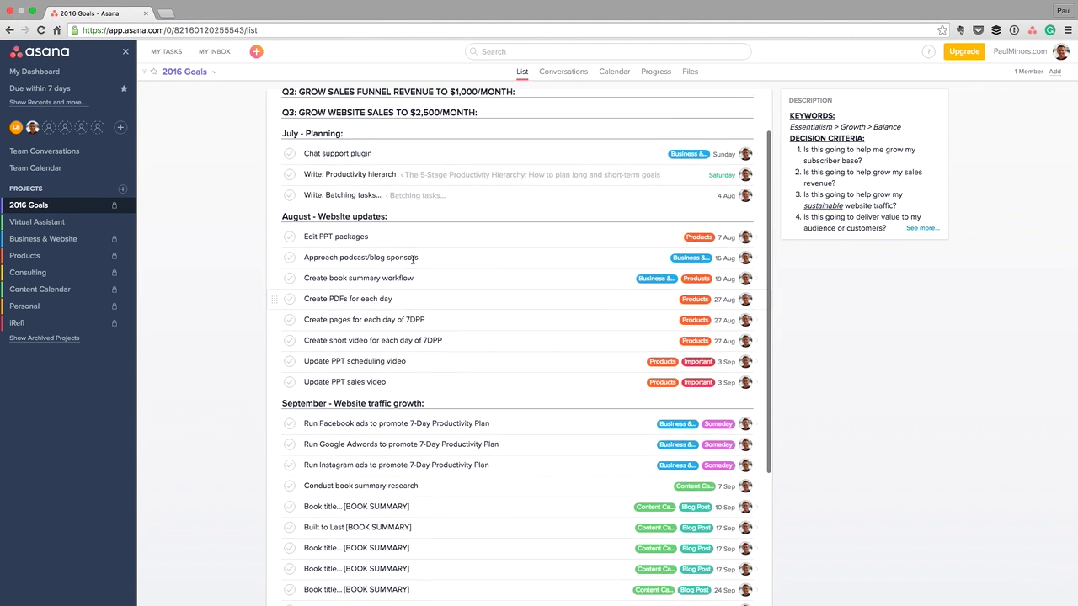
scroll(412, 260, "up", 1)
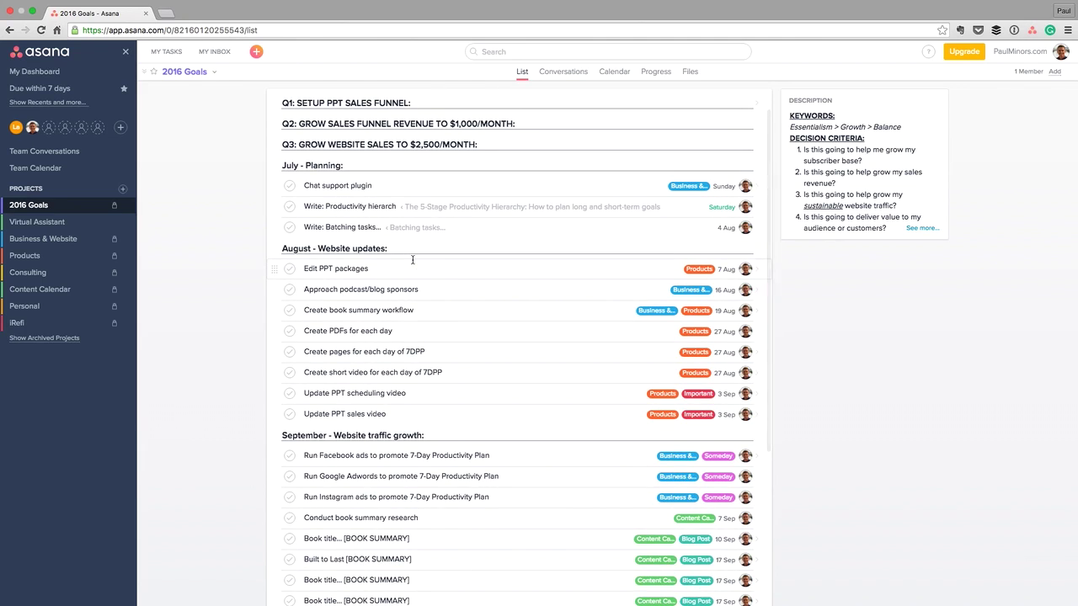